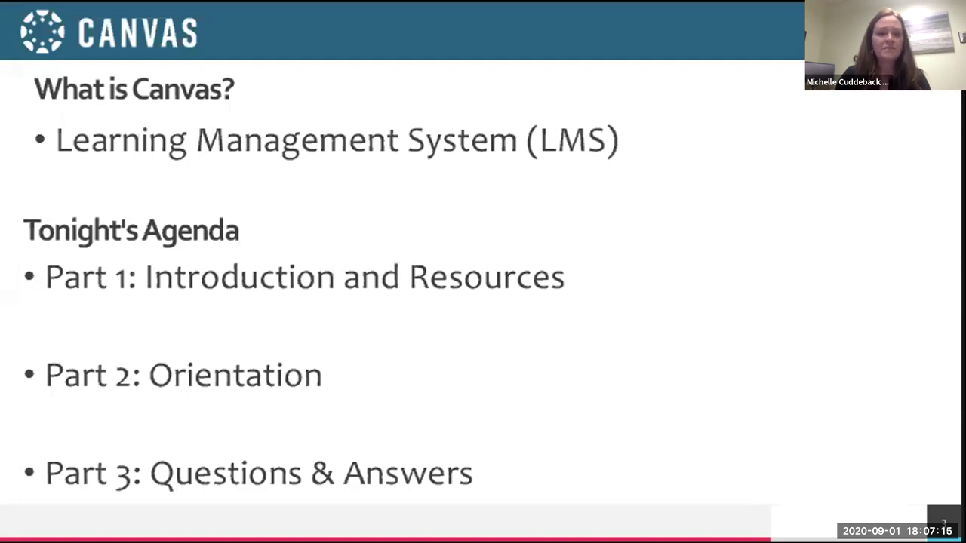
{"action": "key", "text": "Right"}
{"action": "key", "text": "Right"}
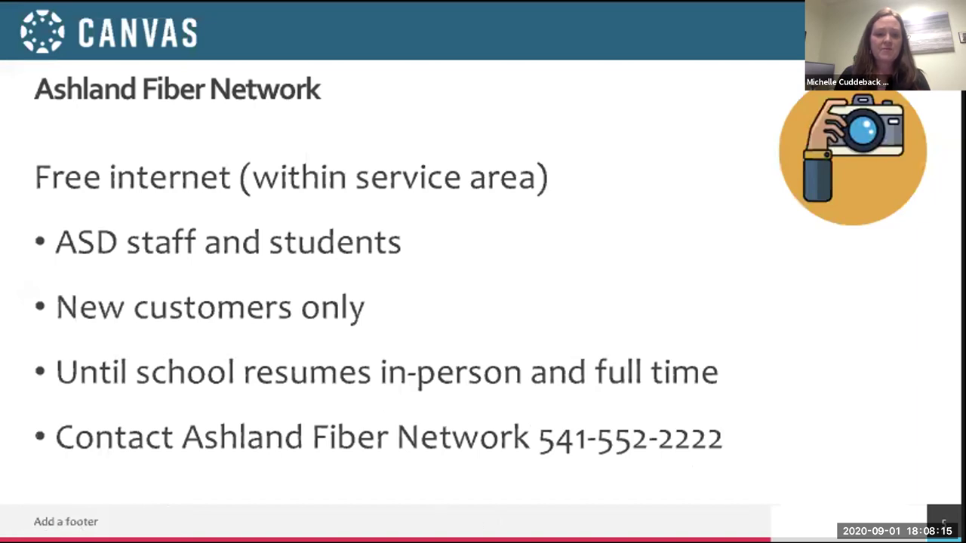
{"action": "key", "text": "Right"}
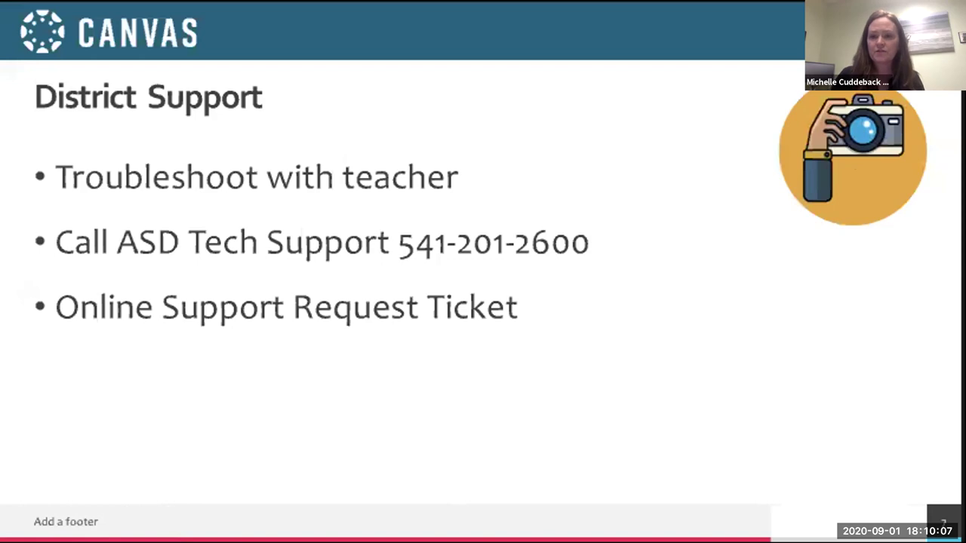
{"action": "key", "text": "Right"}
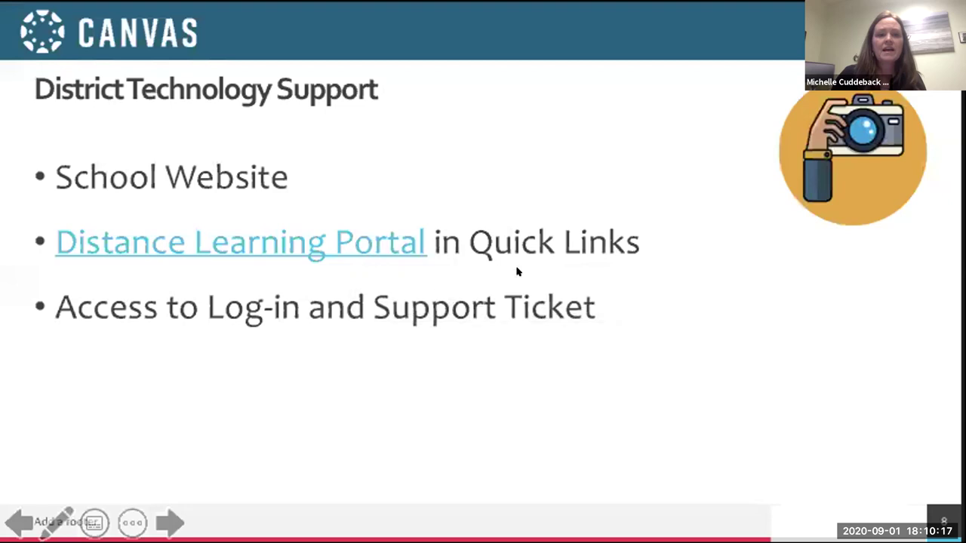
Open the Distance Learning Portal from the slide's link and briefly highlight the Submit Support Ticket link under Need Help.
{"action": "left_click", "coordinate": [365, 239]}
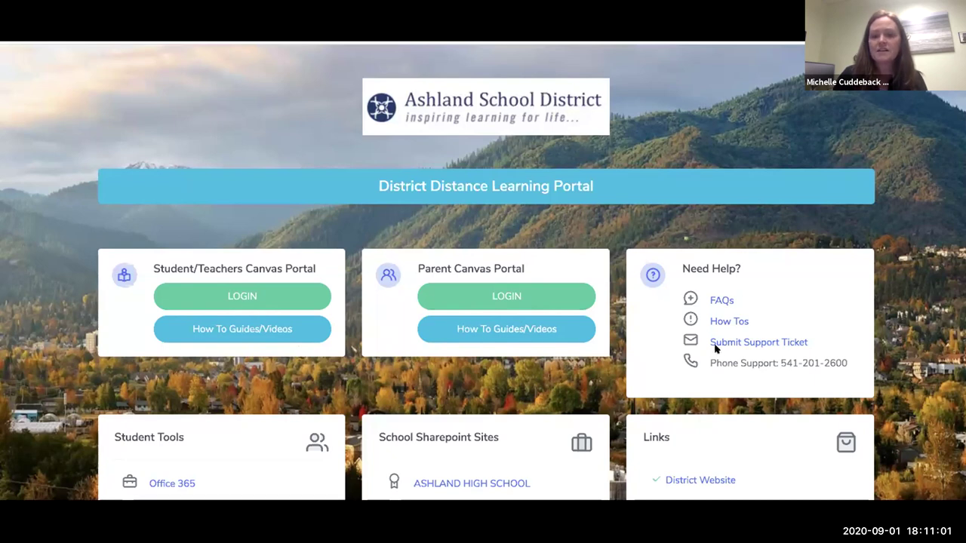
{"action": "left_click_drag", "start_coordinate": [705, 337], "coordinate": [737, 349]}
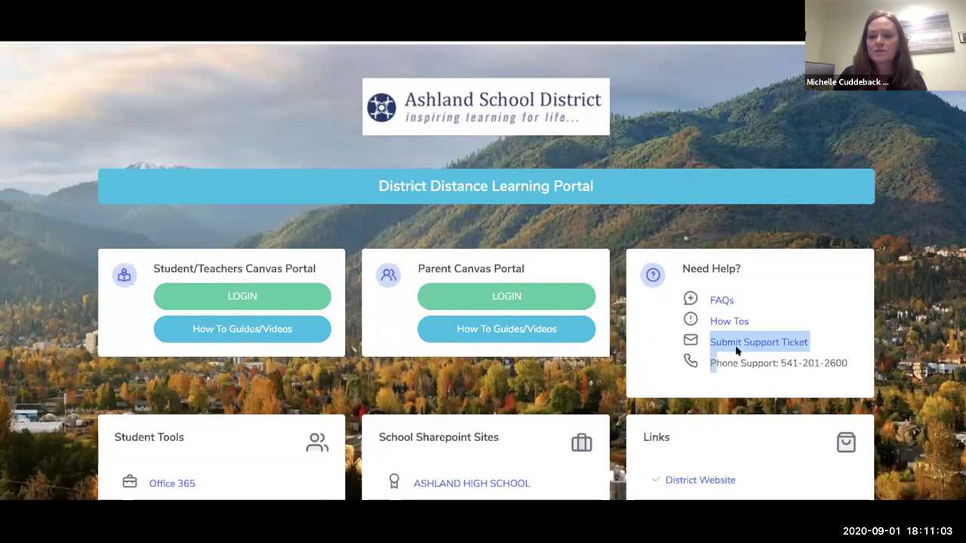
{"action": "left_click", "coordinate": [820, 342]}
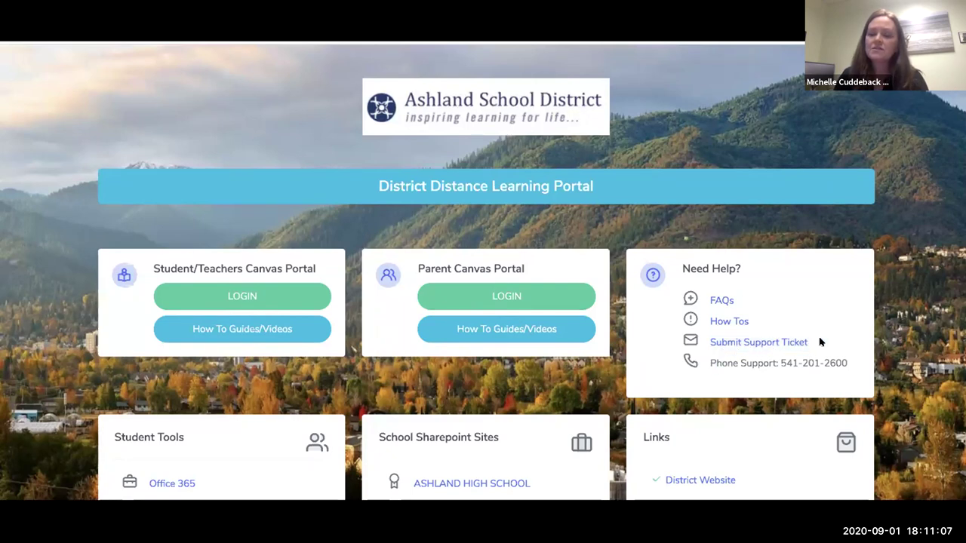
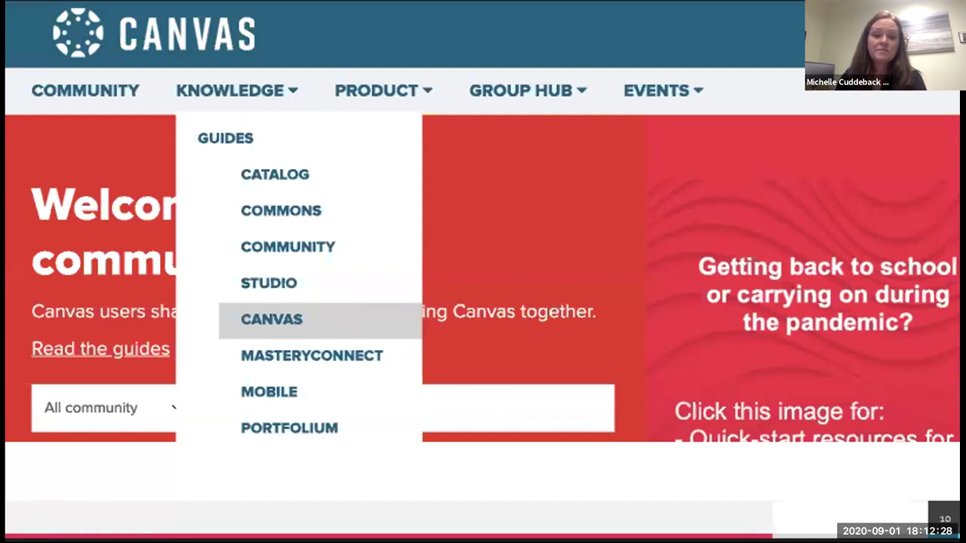
{"action": "key", "text": "Right"}
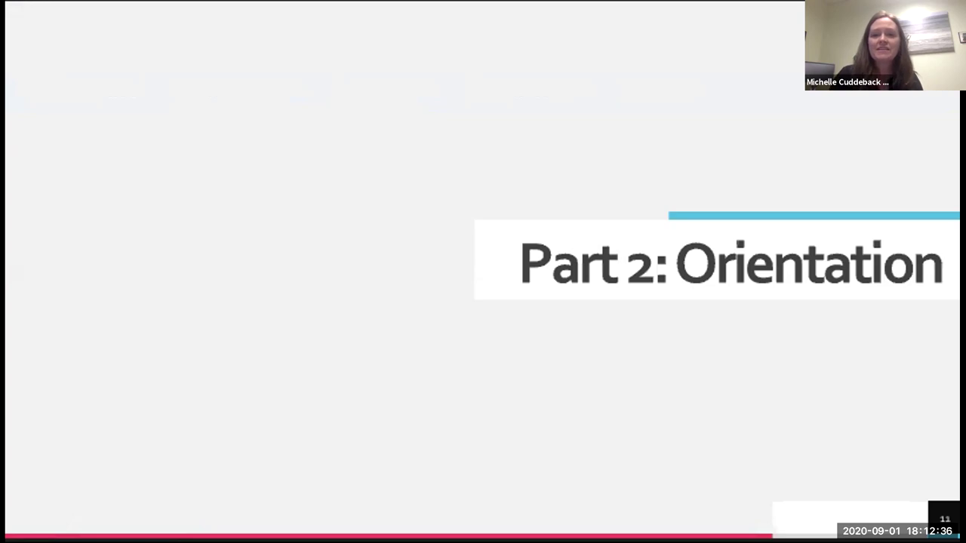
{"action": "key", "text": "Right"}
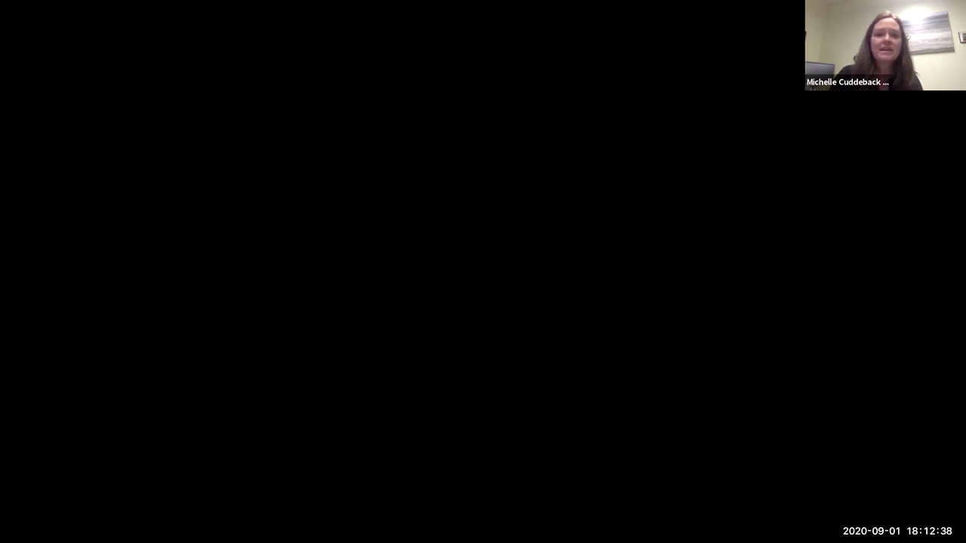
{"action": "key", "text": "Right"}
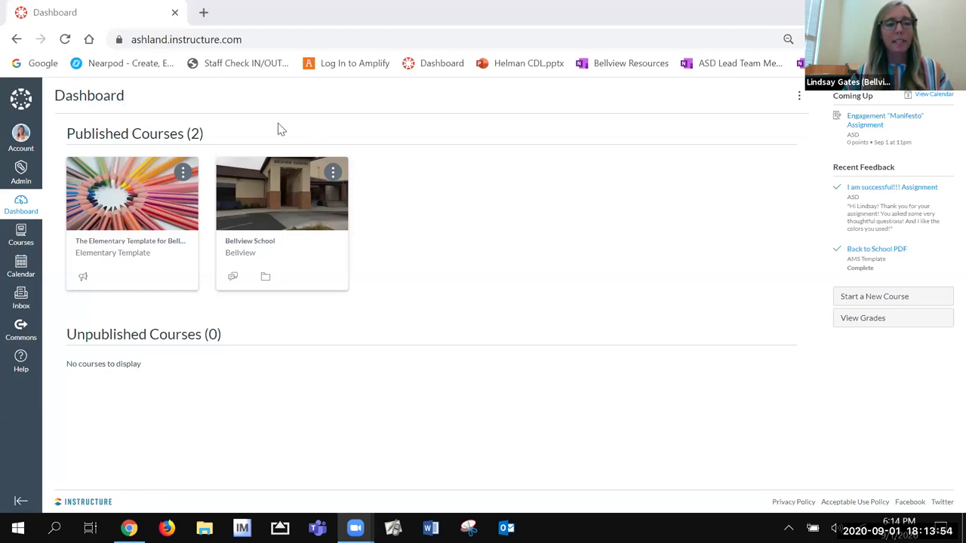
View the account options, such as Notifications, Files and Settings, and return to the dashboard.
{"action": "left_click", "coordinate": [21, 137]}
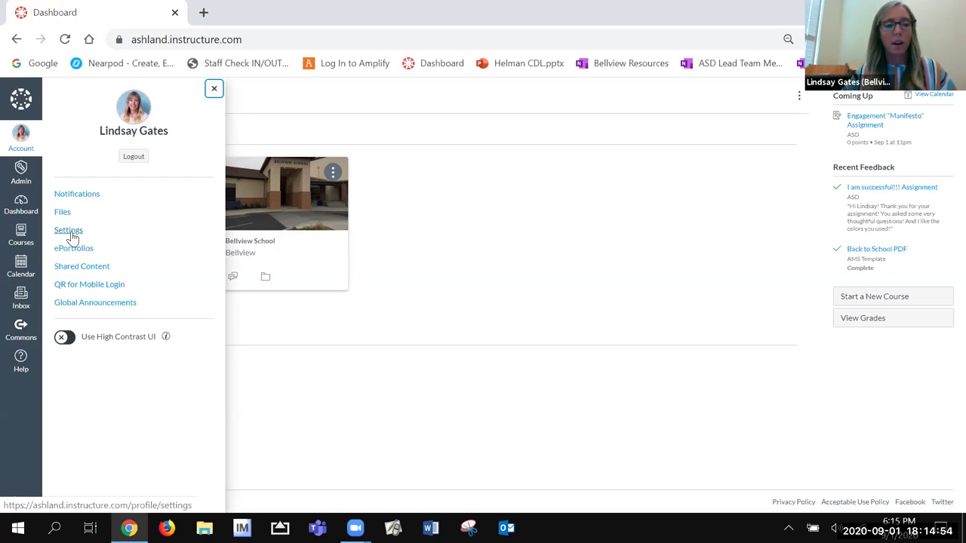
{"action": "left_click", "coordinate": [418, 246]}
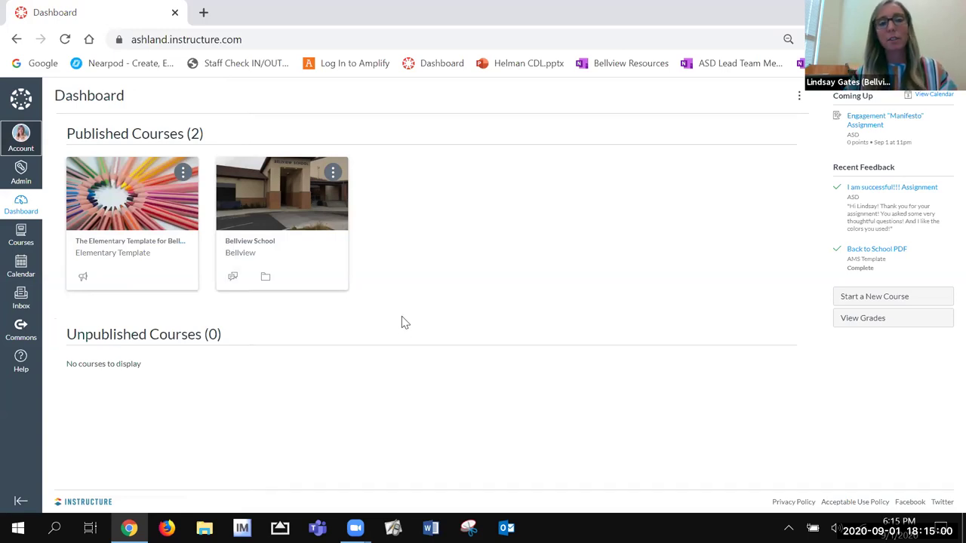
Open the Elementary Template course for Bellview and switch it to student view.
{"action": "left_click", "coordinate": [135, 250]}
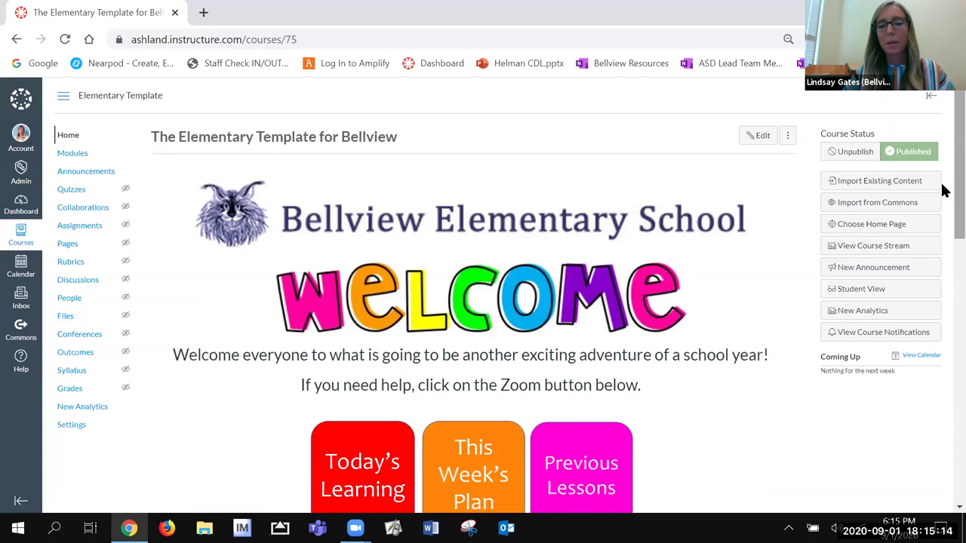
{"action": "scroll", "coordinate": [941, 200], "scroll_direction": "down", "scroll_amount": 2}
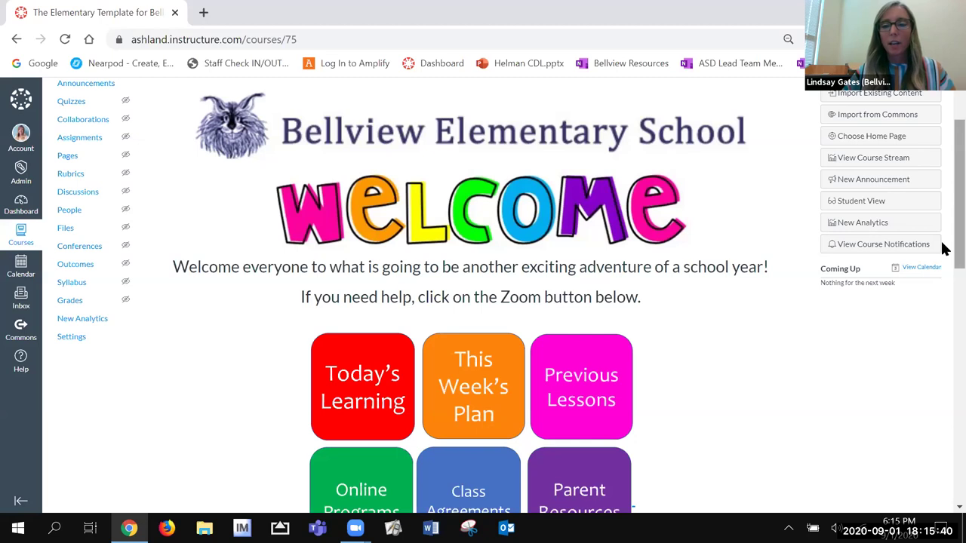
{"action": "left_click", "coordinate": [853, 205]}
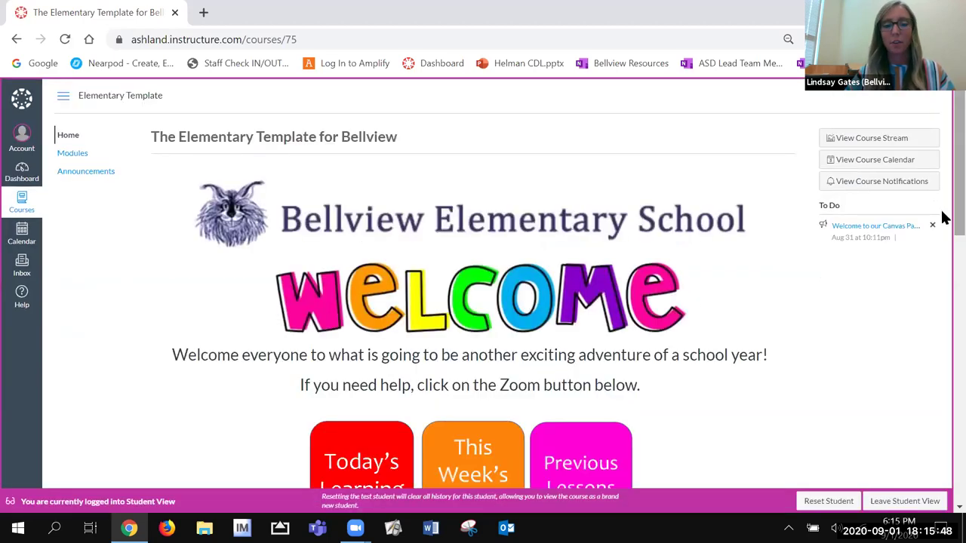
Examine the course home page, including its learning tiles, the teacher's Zoom and contact details, and the Need Help section.
{"action": "scroll", "coordinate": [943, 226], "scroll_direction": "down", "scroll_amount": 1}
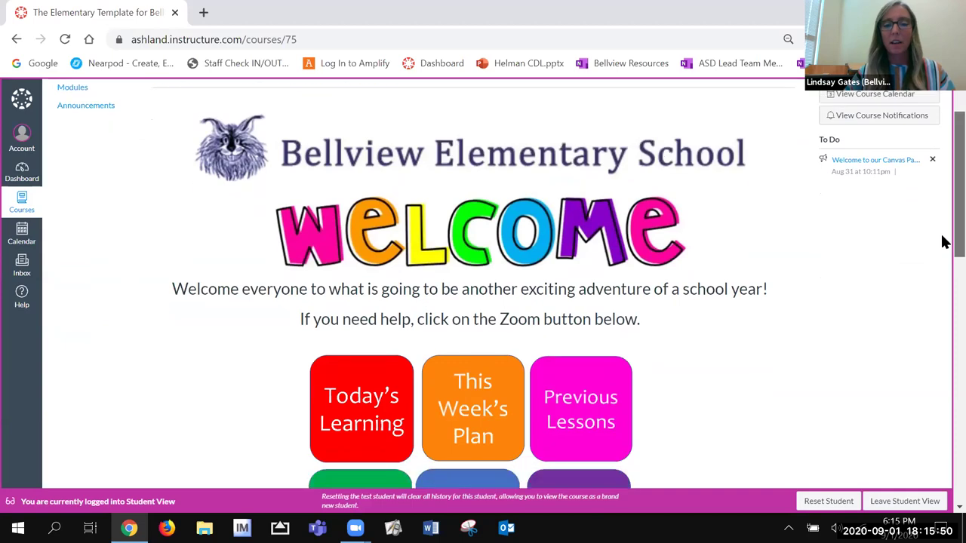
{"action": "scroll", "coordinate": [942, 257], "scroll_direction": "down", "scroll_amount": 2}
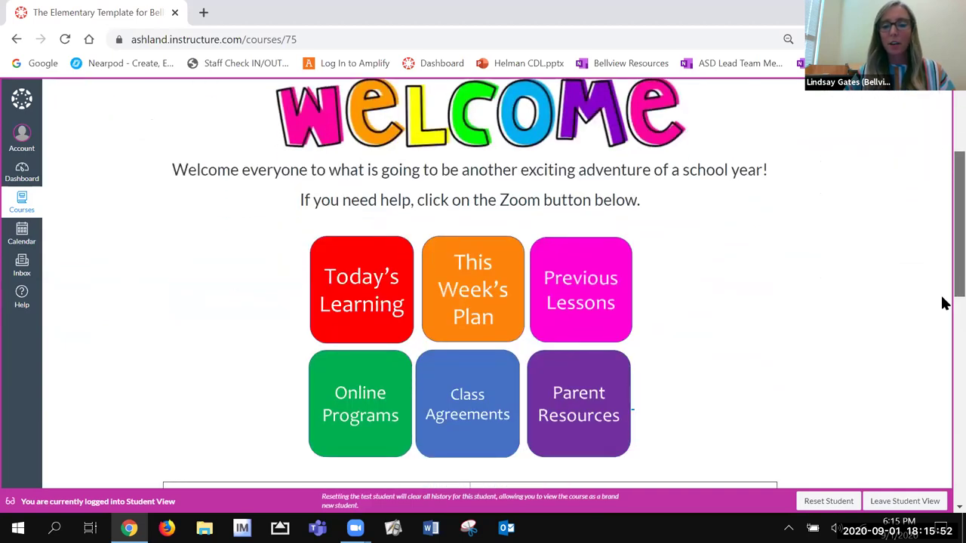
{"action": "scroll", "coordinate": [943, 324], "scroll_direction": "down", "scroll_amount": 4}
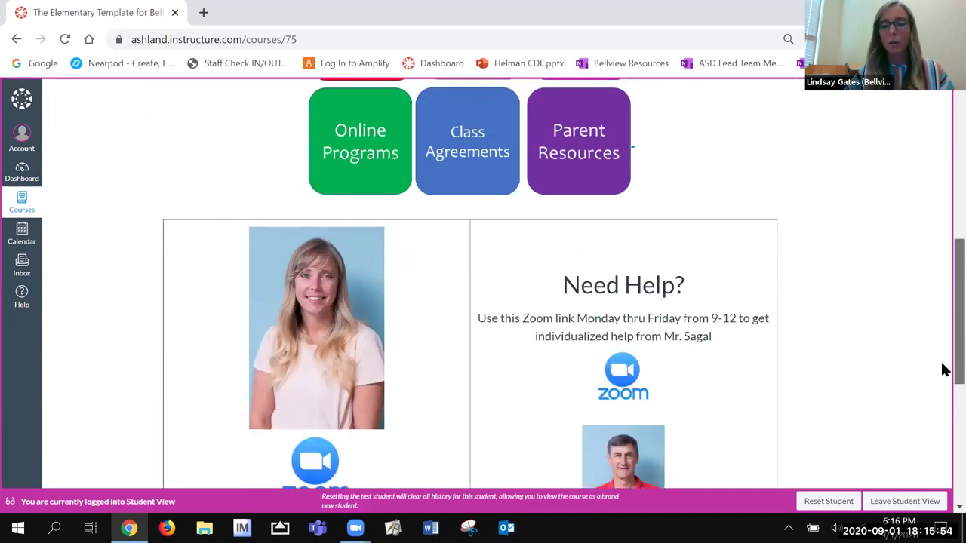
{"action": "scroll", "coordinate": [942, 377], "scroll_direction": "down", "scroll_amount": 2}
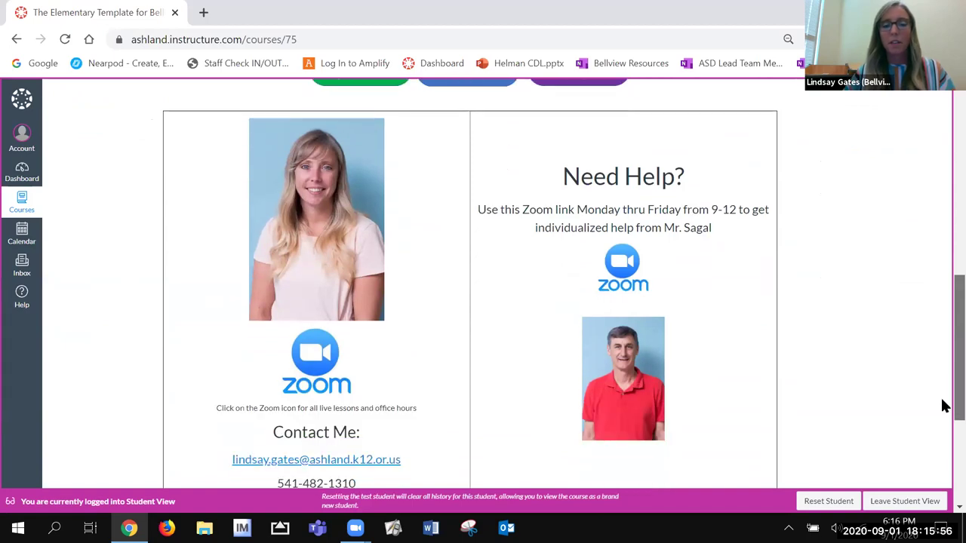
{"action": "scroll", "coordinate": [943, 406], "scroll_direction": "down", "scroll_amount": 1}
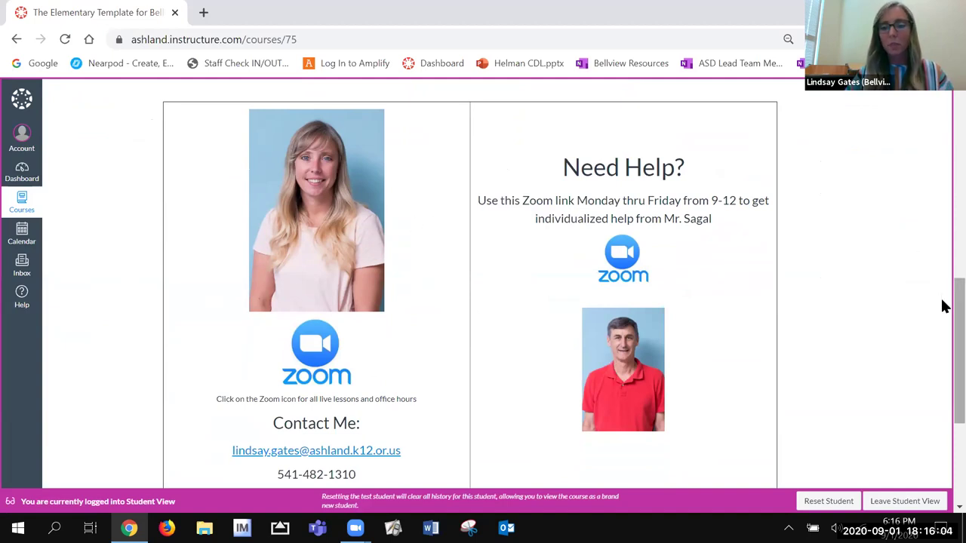
{"action": "scroll", "coordinate": [941, 317], "scroll_direction": "down", "scroll_amount": 1}
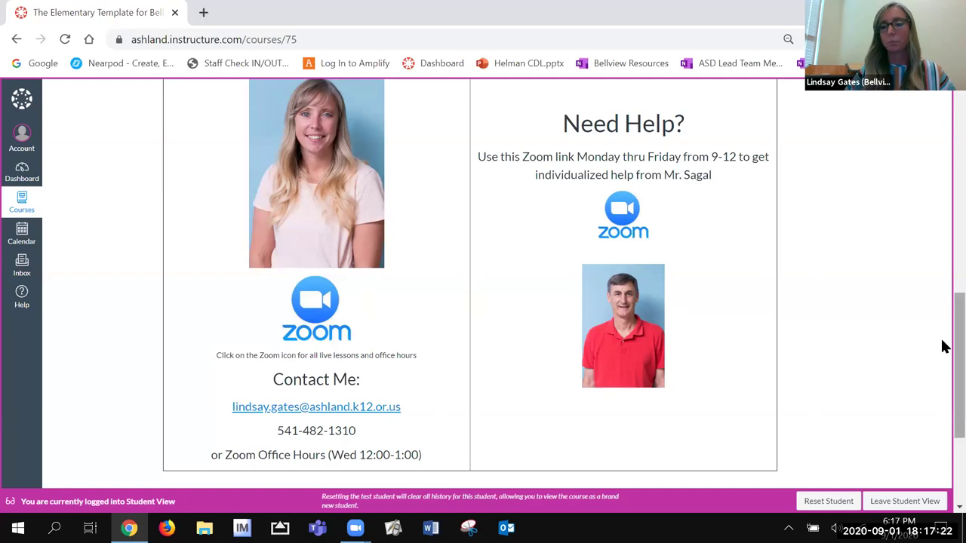
{"action": "left_click_drag", "start_coordinate": [943, 341], "coordinate": [943, 323]}
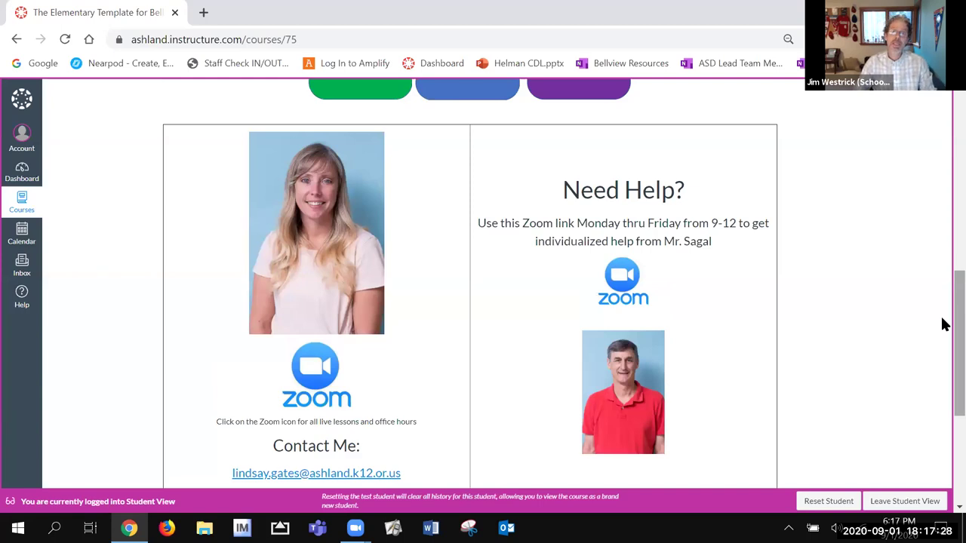
{"action": "left_click_drag", "start_coordinate": [942, 319], "coordinate": [942, 323]}
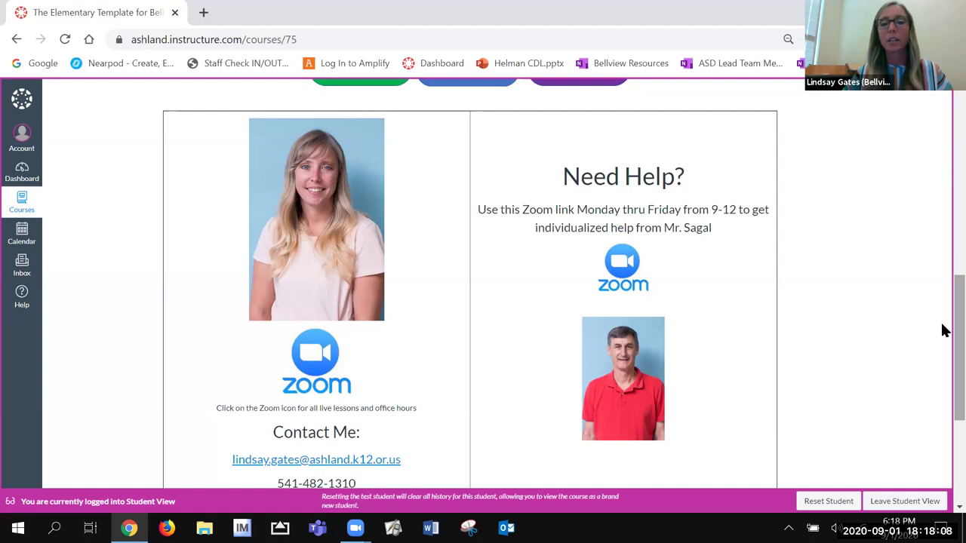
Try to open the dashboard while in student view, and leave student view.
{"action": "scroll", "coordinate": [942, 302], "scroll_direction": "up", "scroll_amount": 3}
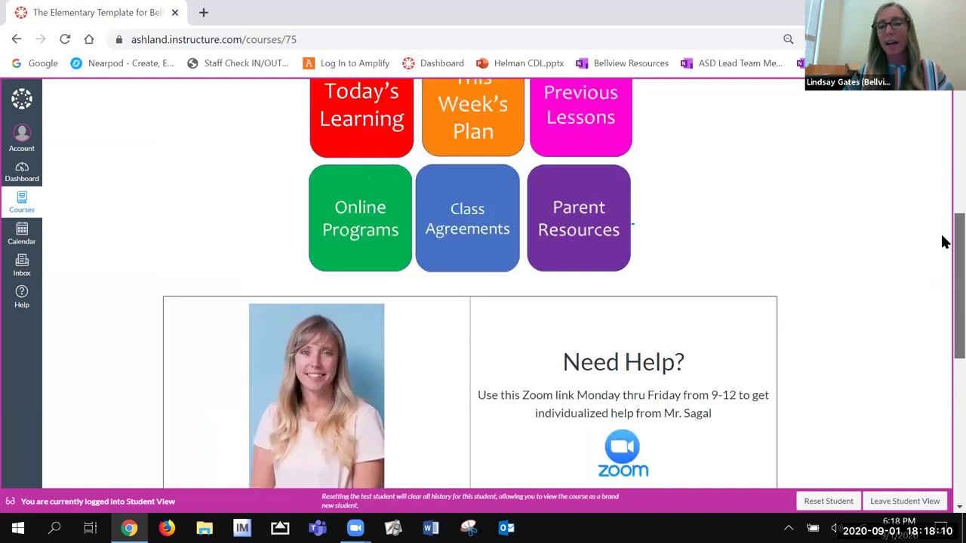
{"action": "scroll", "coordinate": [943, 242], "scroll_direction": "up", "scroll_amount": 3}
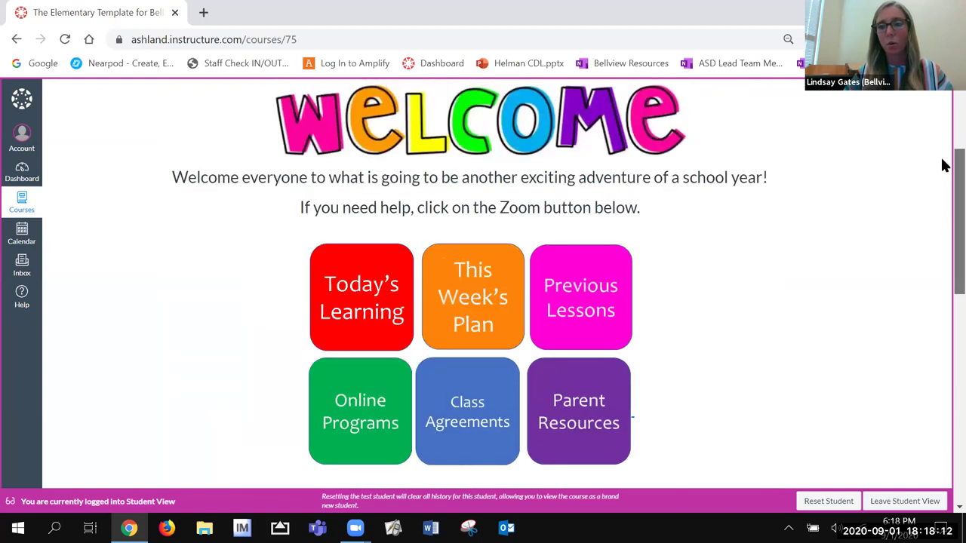
{"action": "scroll", "coordinate": [942, 159], "scroll_direction": "up", "scroll_amount": 3}
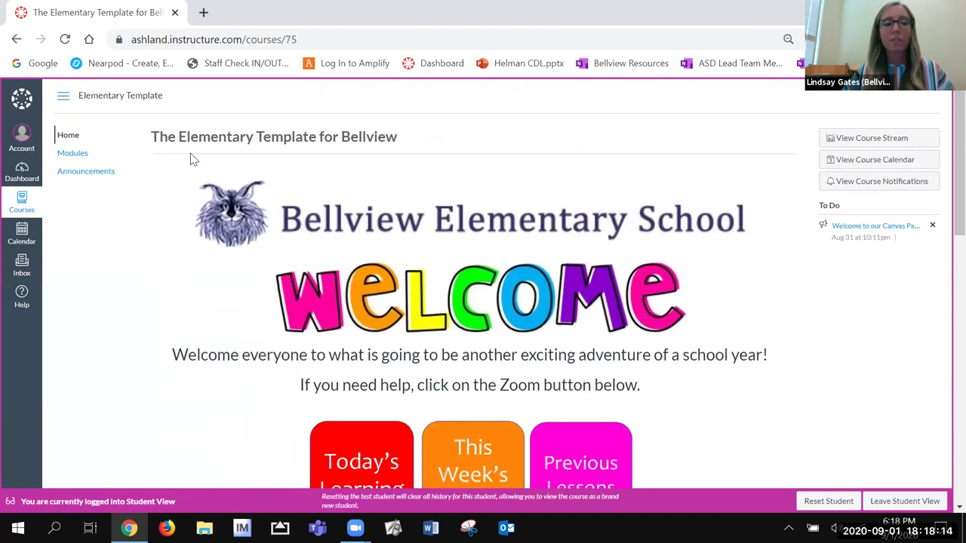
{"action": "left_click", "coordinate": [23, 170]}
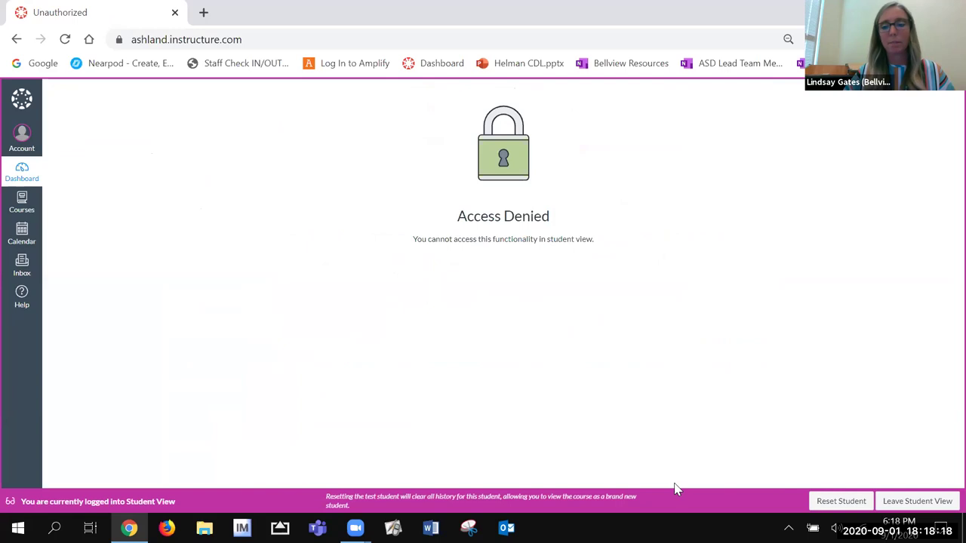
{"action": "left_click", "coordinate": [890, 502]}
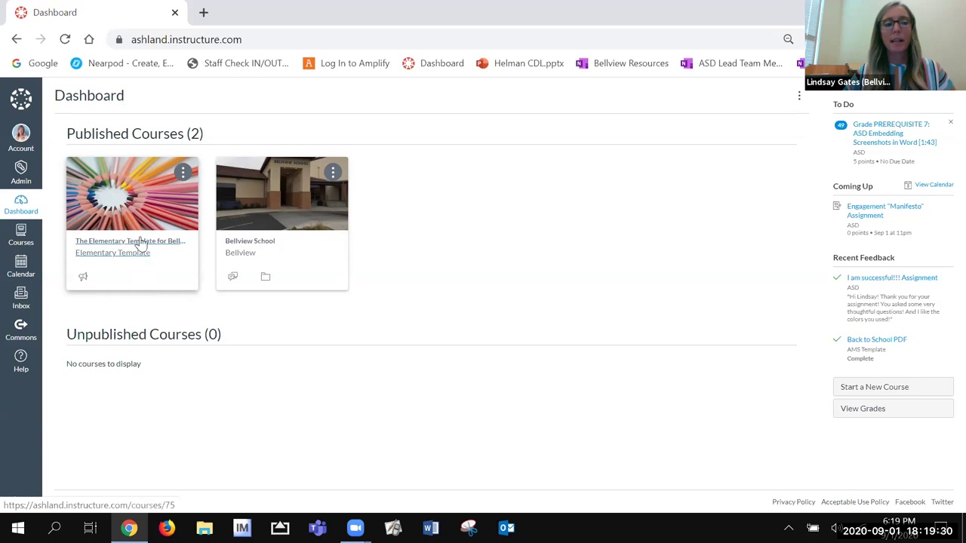
Reopen the Elementary Template course in student view and review the contact section and six learning tiles on its home page.
{"action": "left_click", "coordinate": [160, 258]}
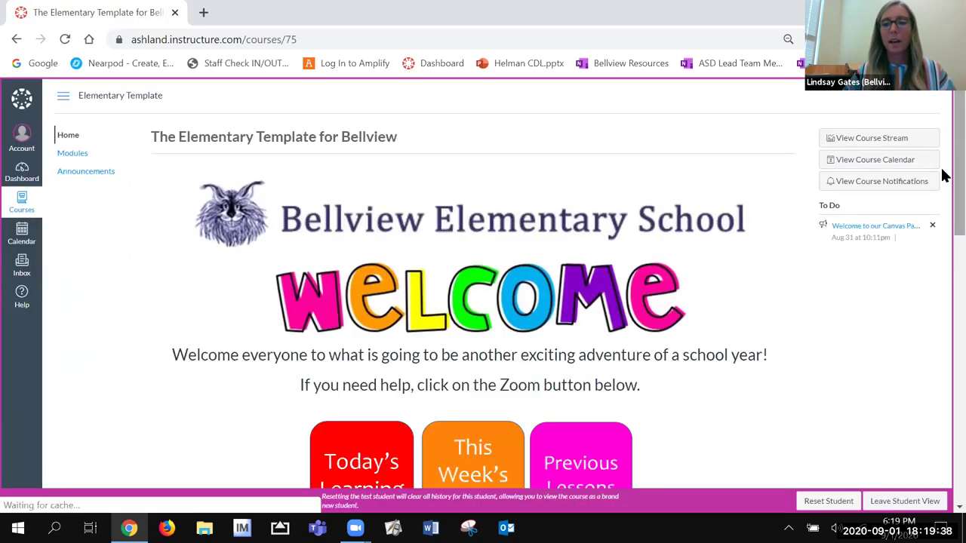
{"action": "scroll", "coordinate": [941, 216], "scroll_direction": "down", "scroll_amount": 7}
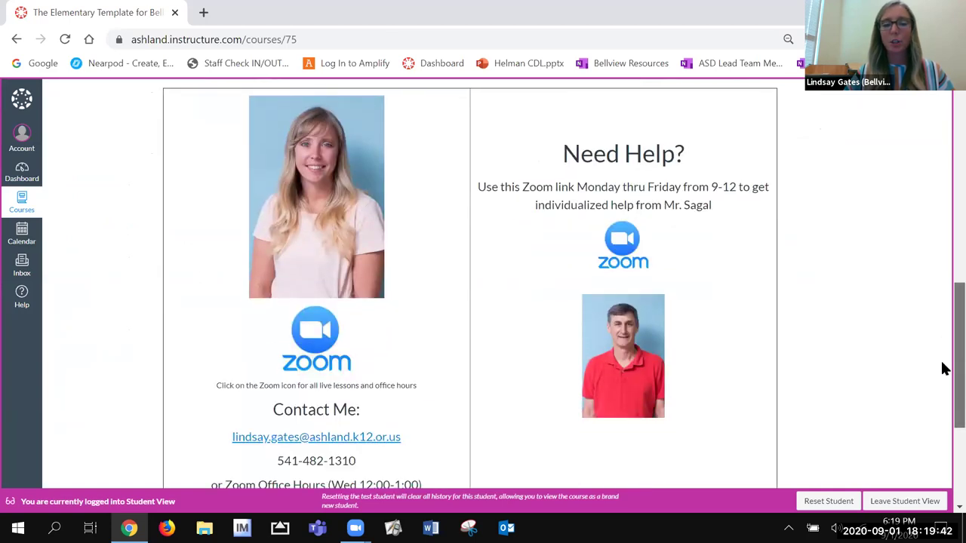
{"action": "scroll", "coordinate": [942, 350], "scroll_direction": "up", "scroll_amount": 3}
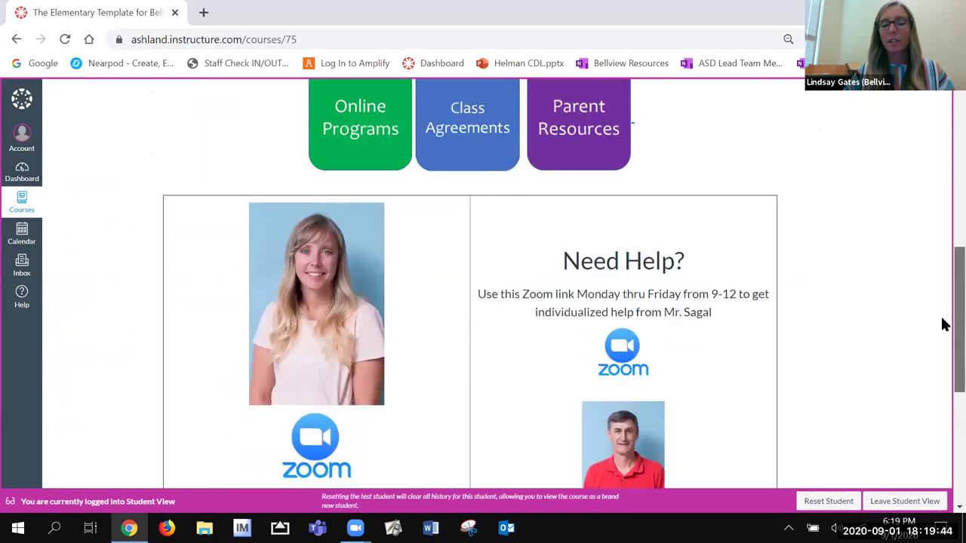
{"action": "scroll", "coordinate": [943, 249], "scroll_direction": "up", "scroll_amount": 2}
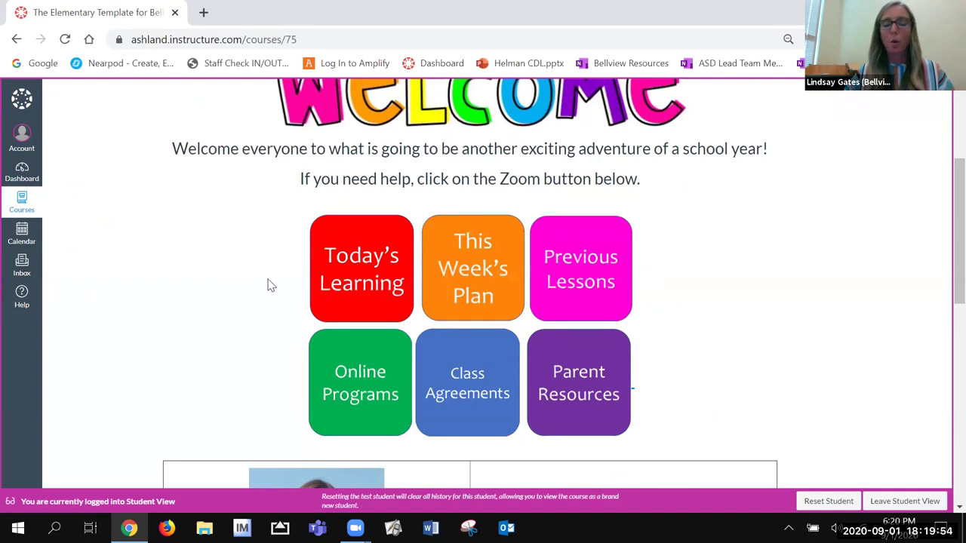
Open This Week's Plan from the course home page and examine the daily activities in the weekly schedule.
{"action": "left_click", "coordinate": [477, 267]}
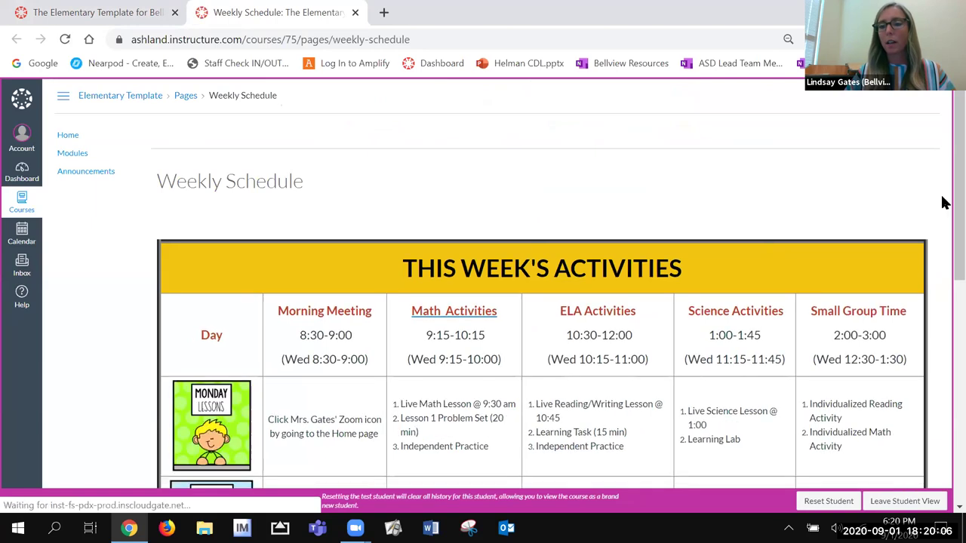
{"action": "scroll", "coordinate": [943, 242], "scroll_direction": "down", "scroll_amount": 2}
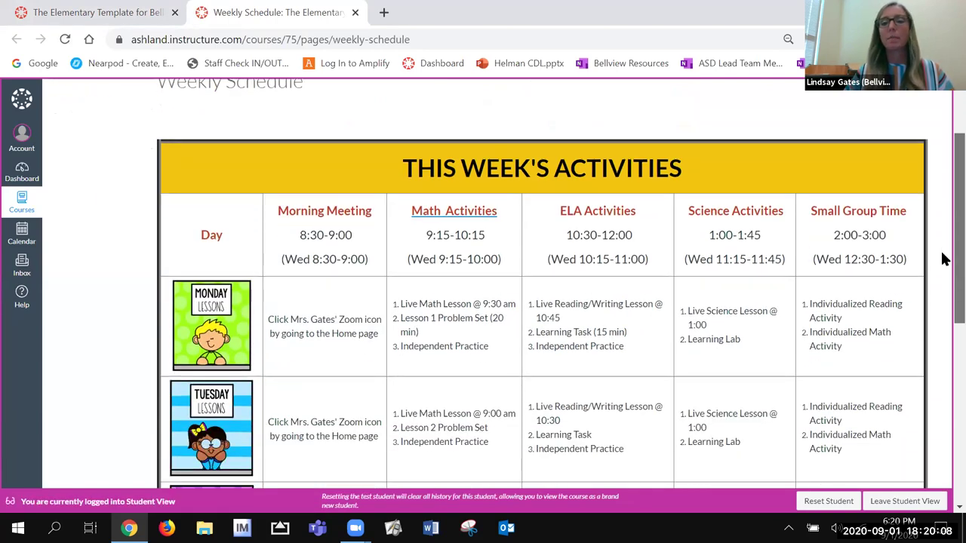
{"action": "scroll", "coordinate": [943, 267], "scroll_direction": "down", "scroll_amount": 1}
{"action": "scroll", "coordinate": [945, 273], "scroll_direction": "down", "scroll_amount": 1}
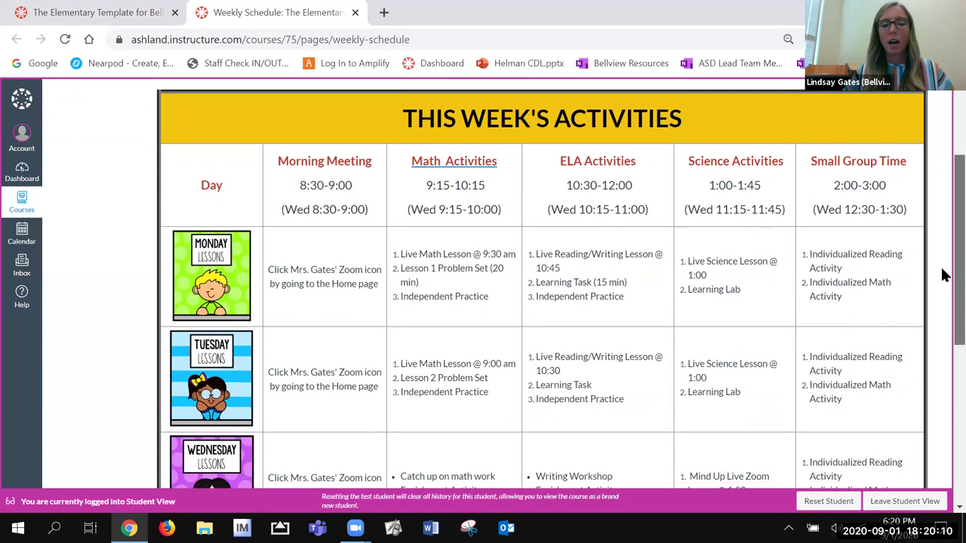
Review the Monday through Friday rows of the weekly schedule, comparing the morning meeting, math, ELA, science and small group activities.
{"action": "scroll", "coordinate": [943, 278], "scroll_direction": "down", "scroll_amount": 1}
{"action": "scroll", "coordinate": [943, 280], "scroll_direction": "down", "scroll_amount": 1}
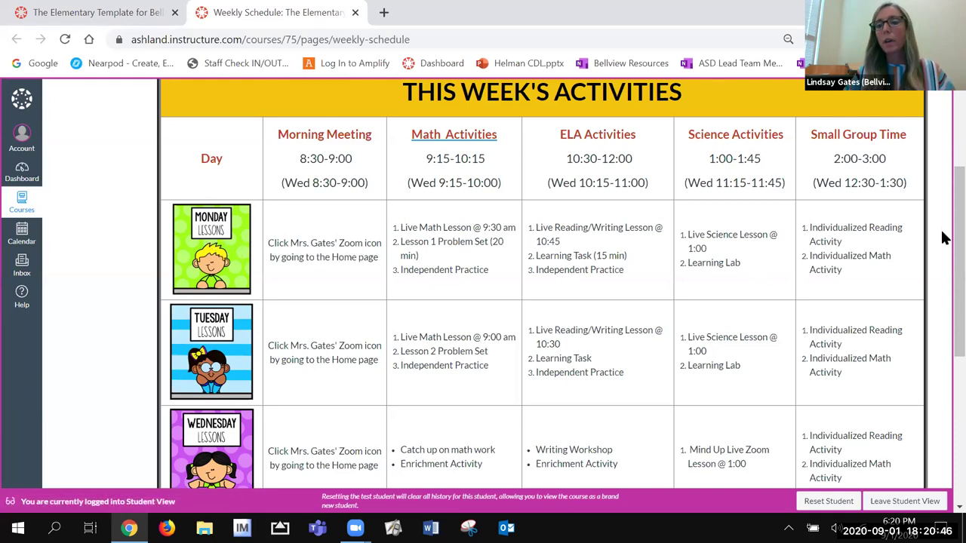
{"action": "scroll", "coordinate": [942, 249], "scroll_direction": "down", "scroll_amount": 2}
{"action": "scroll", "coordinate": [944, 273], "scroll_direction": "down", "scroll_amount": 3}
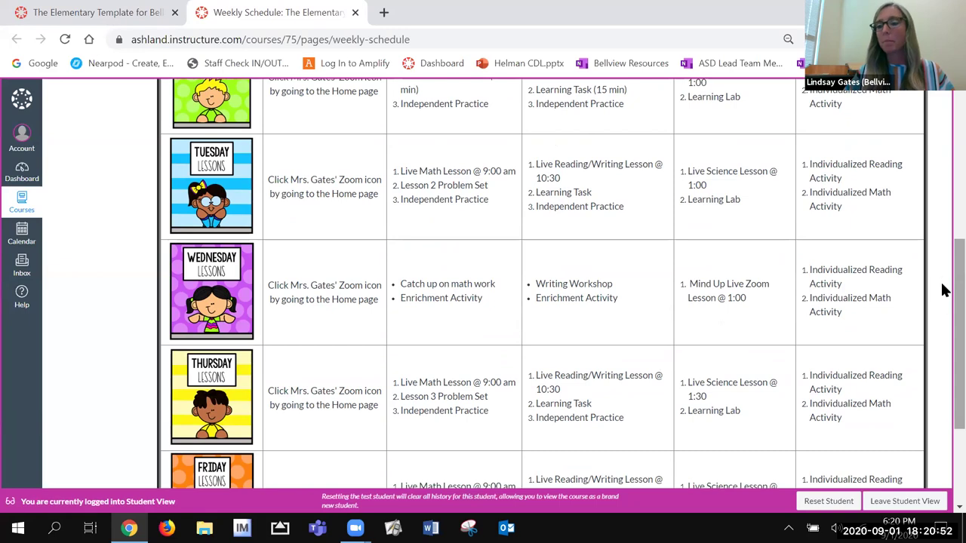
{"action": "scroll", "coordinate": [943, 279], "scroll_direction": "up", "scroll_amount": 3}
{"action": "scroll", "coordinate": [943, 253], "scroll_direction": "up", "scroll_amount": 5}
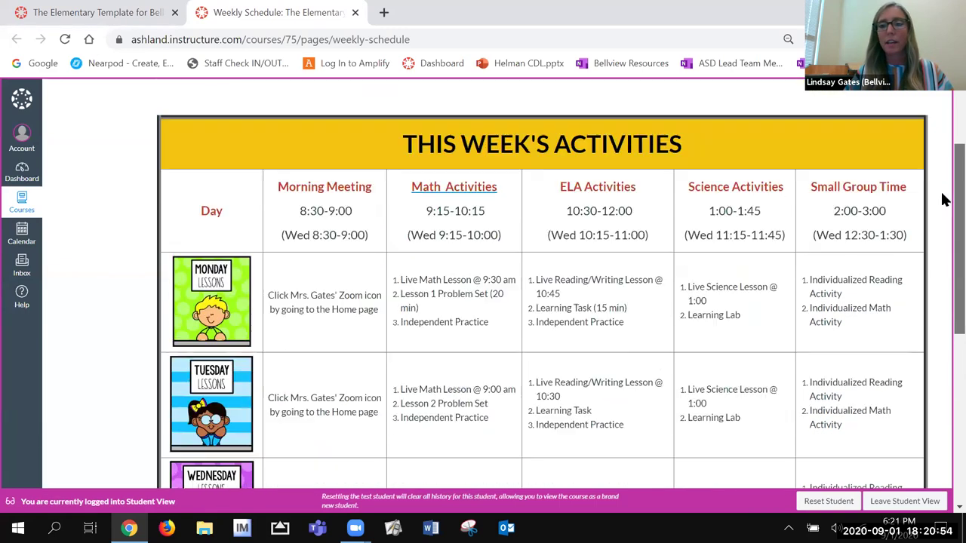
Return from the weekly schedule to the course home page and look over its six learning tiles.
{"action": "scroll", "coordinate": [942, 163], "scroll_direction": "up", "scroll_amount": 2}
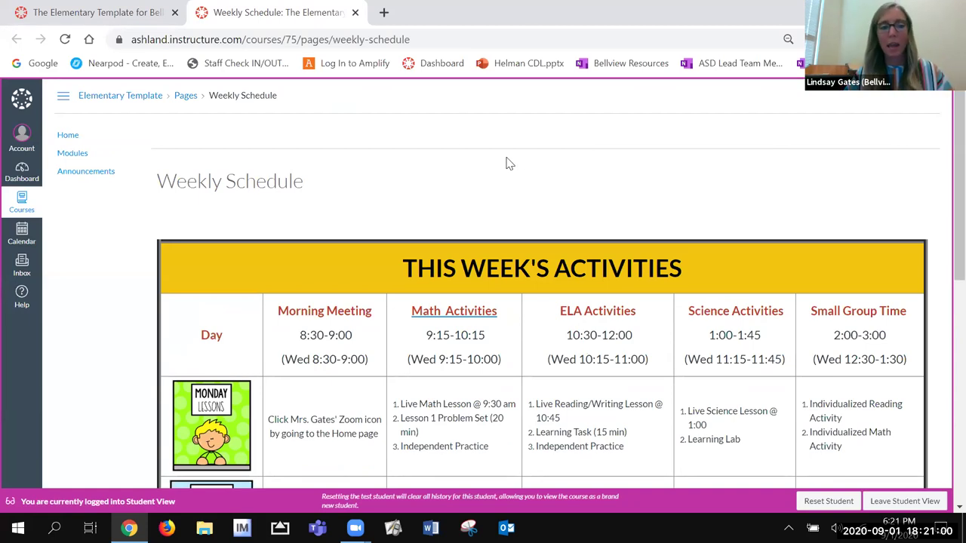
{"action": "left_click", "coordinate": [70, 140]}
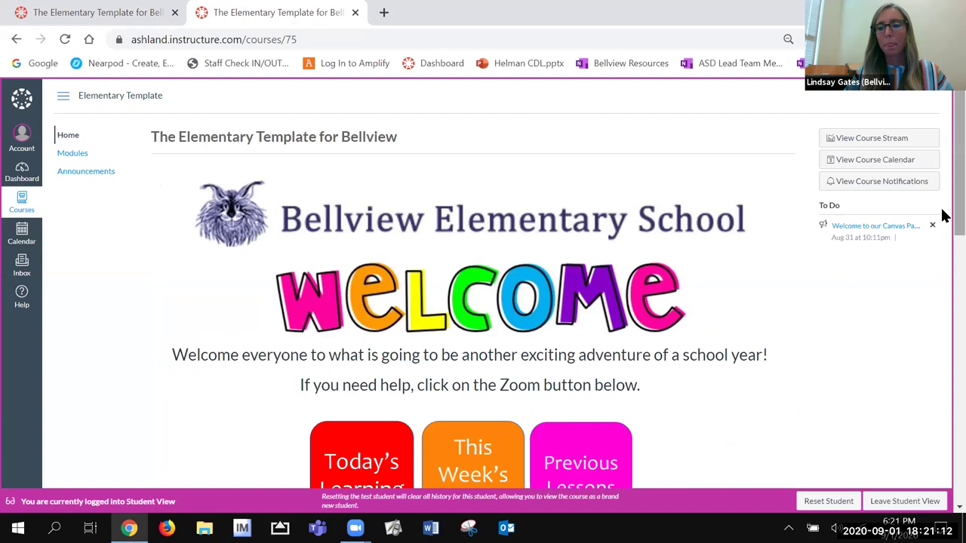
{"action": "scroll", "coordinate": [941, 231], "scroll_direction": "down", "scroll_amount": 2}
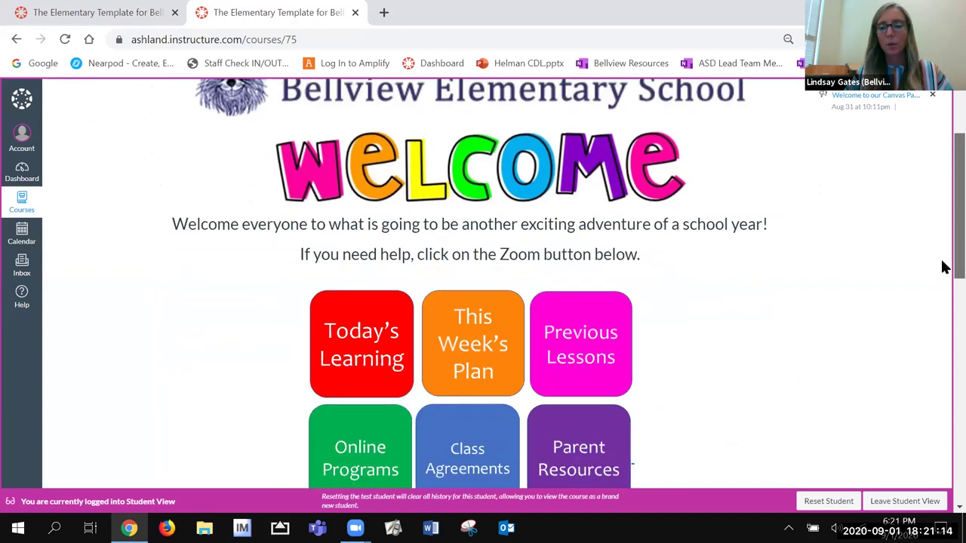
{"action": "scroll", "coordinate": [943, 267], "scroll_direction": "down", "scroll_amount": 1}
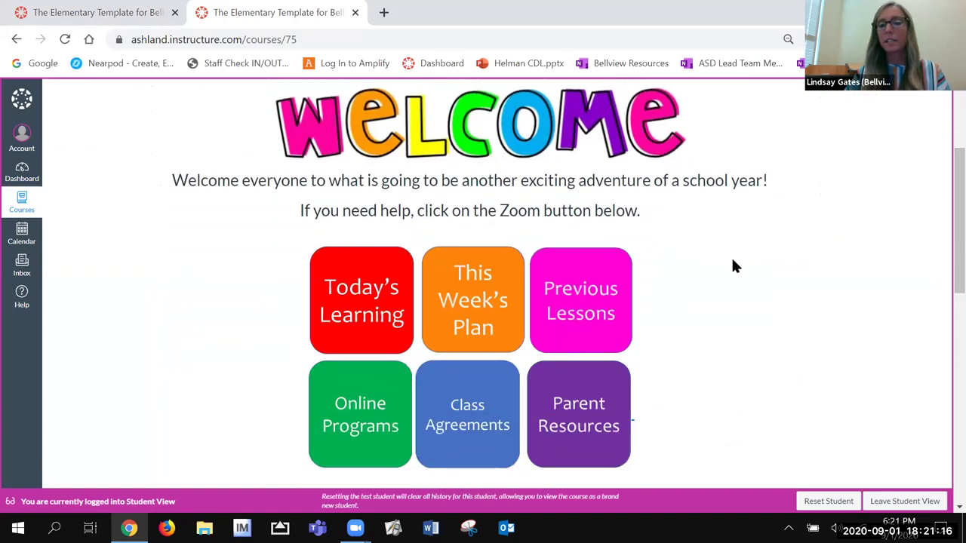